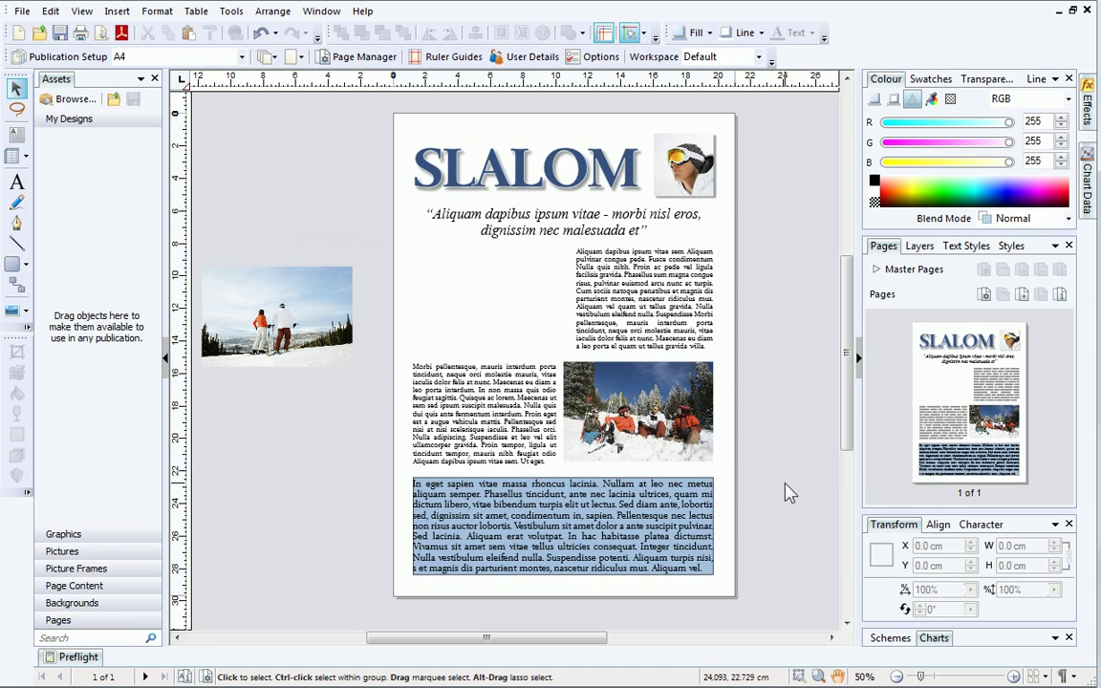
# Move the skiers photo from the pasteboard onto the SLALOM page's left column, then deselect it
pyautogui.click(299, 312)
pyautogui.moveTo(293, 308); pyautogui.dragTo(503, 293)
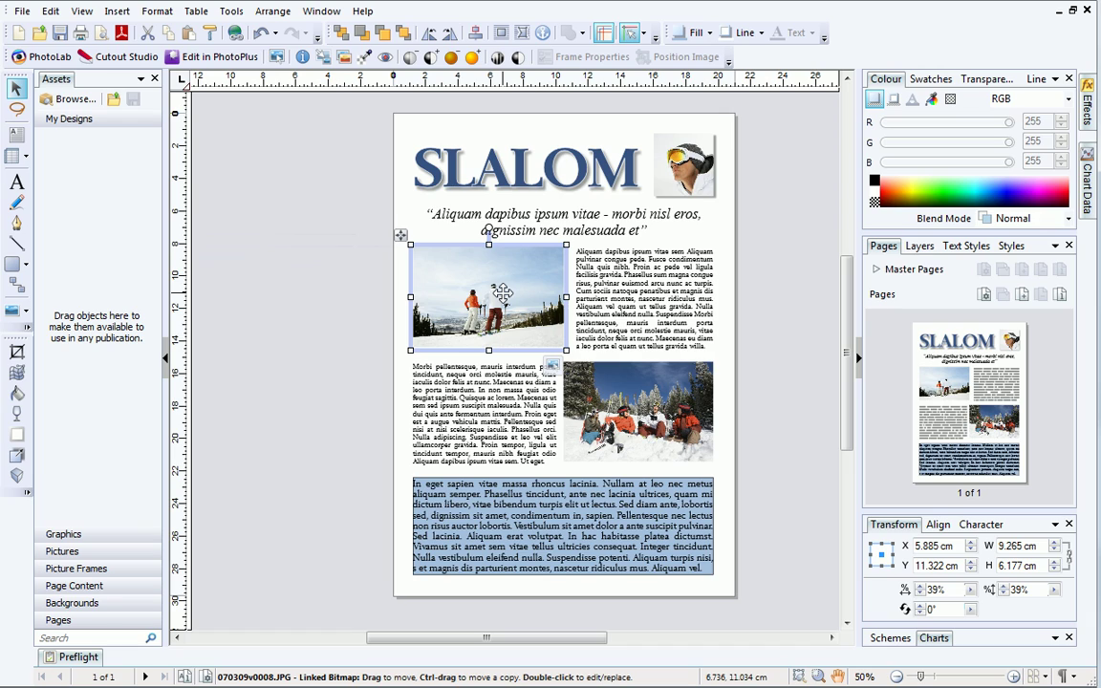
pyautogui.click(792, 389)
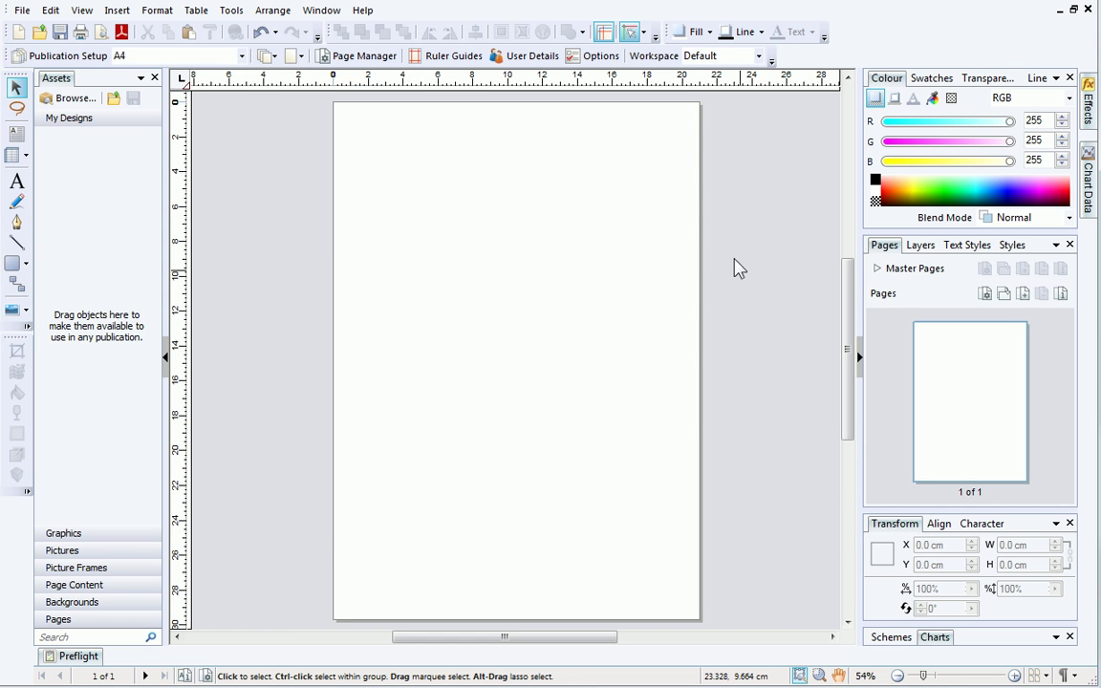
# Toggle Dynamic Guides in the Snapping options
pyautogui.click(644, 34)
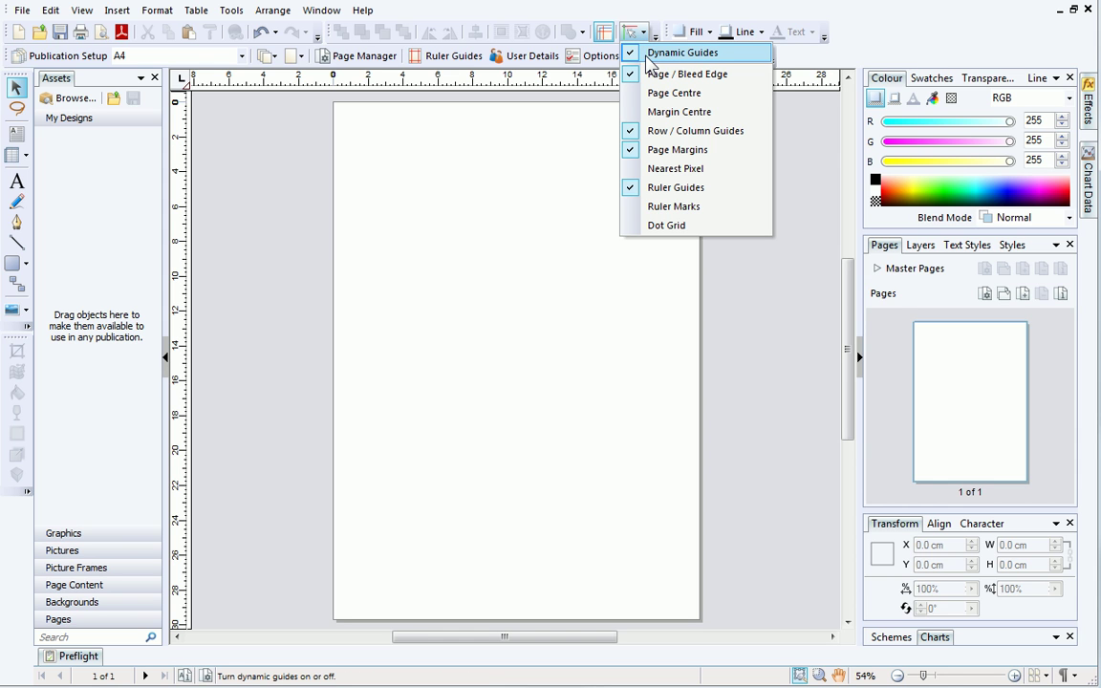
pyautogui.click(669, 53)
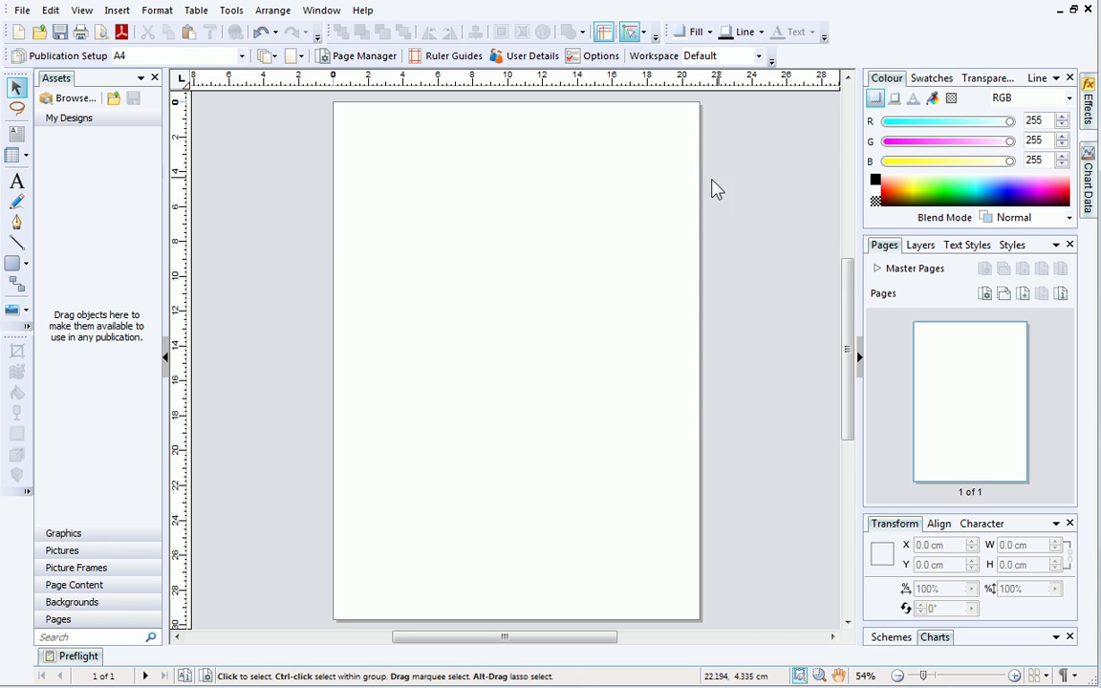
# Import 070214g0051.JPG as an embedded picture
pyautogui.click(26, 310)
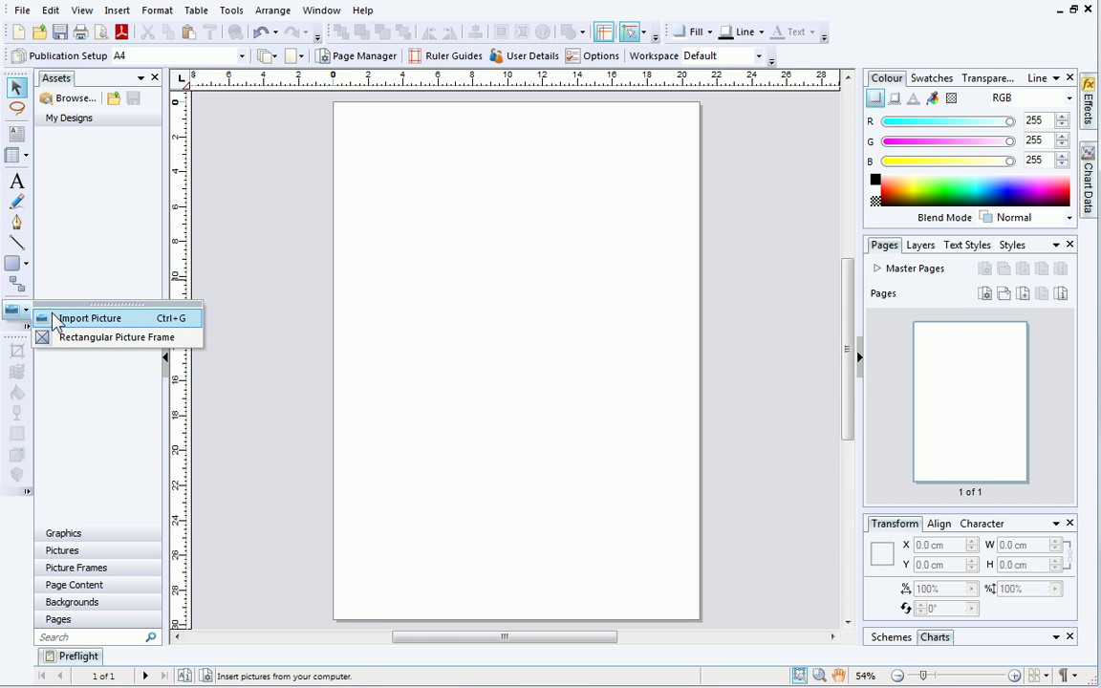
pyautogui.click(55, 321)
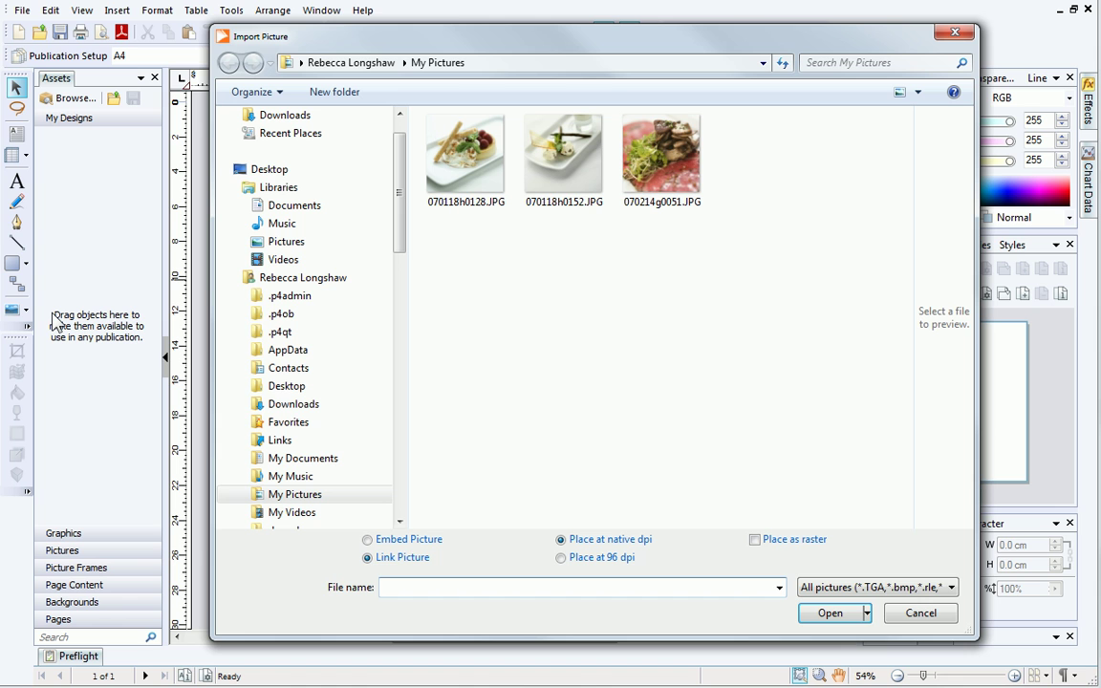
pyautogui.click(661, 181)
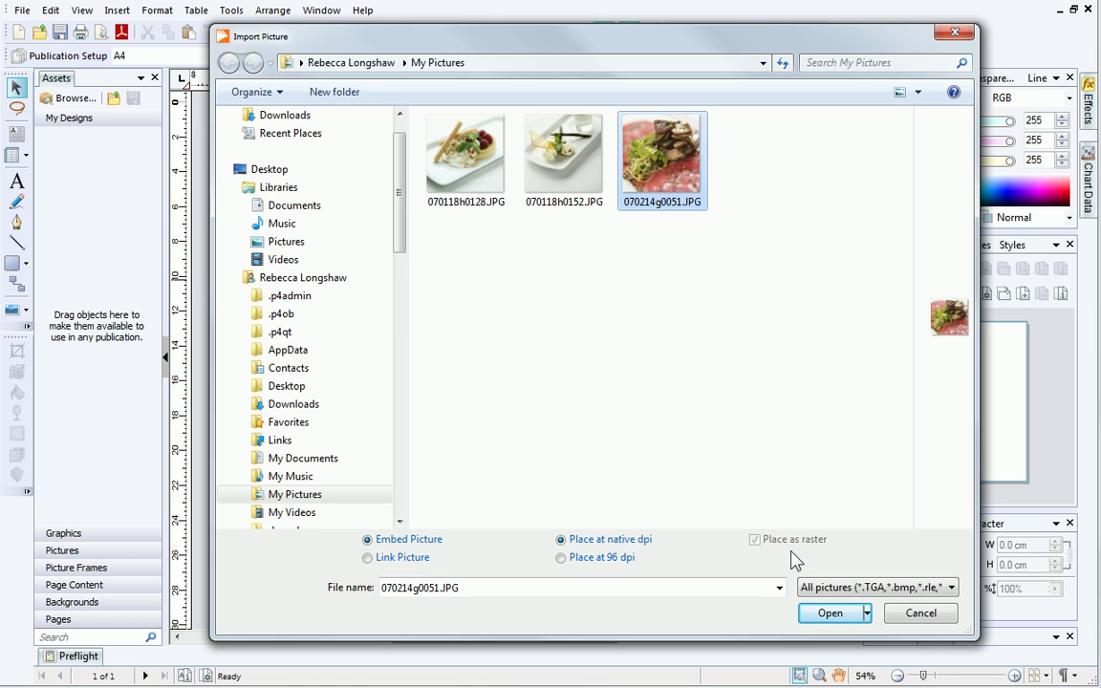
pyautogui.click(822, 613)
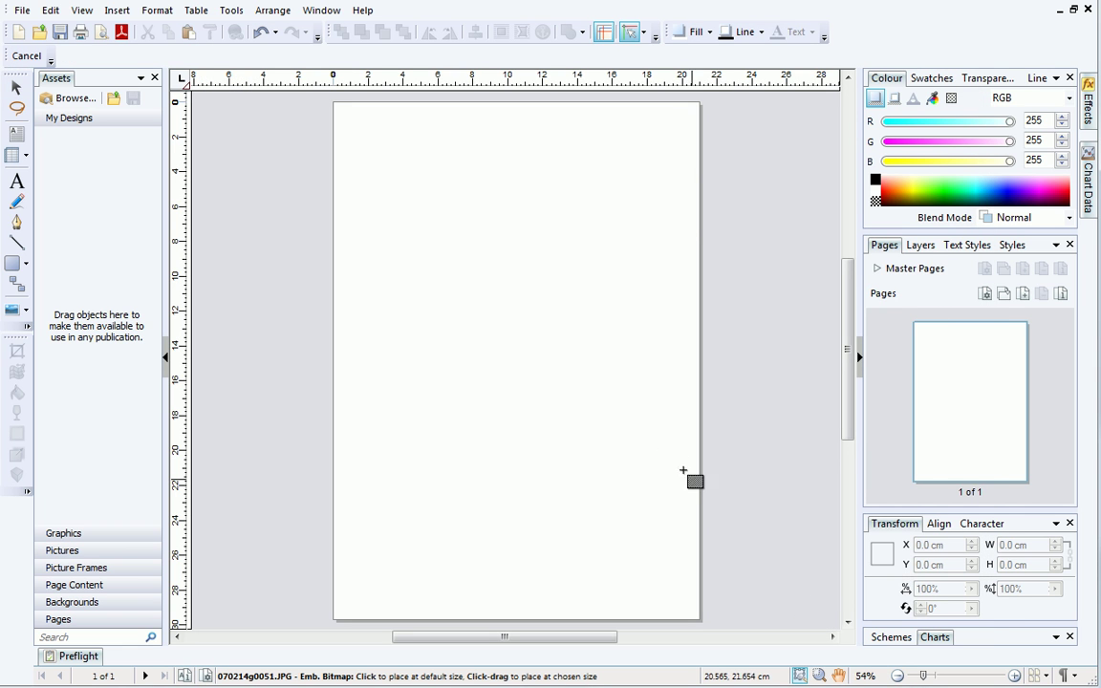
# Place the food photo at the page's top right, resized to 11.674 cm square
pyautogui.click(386, 156)
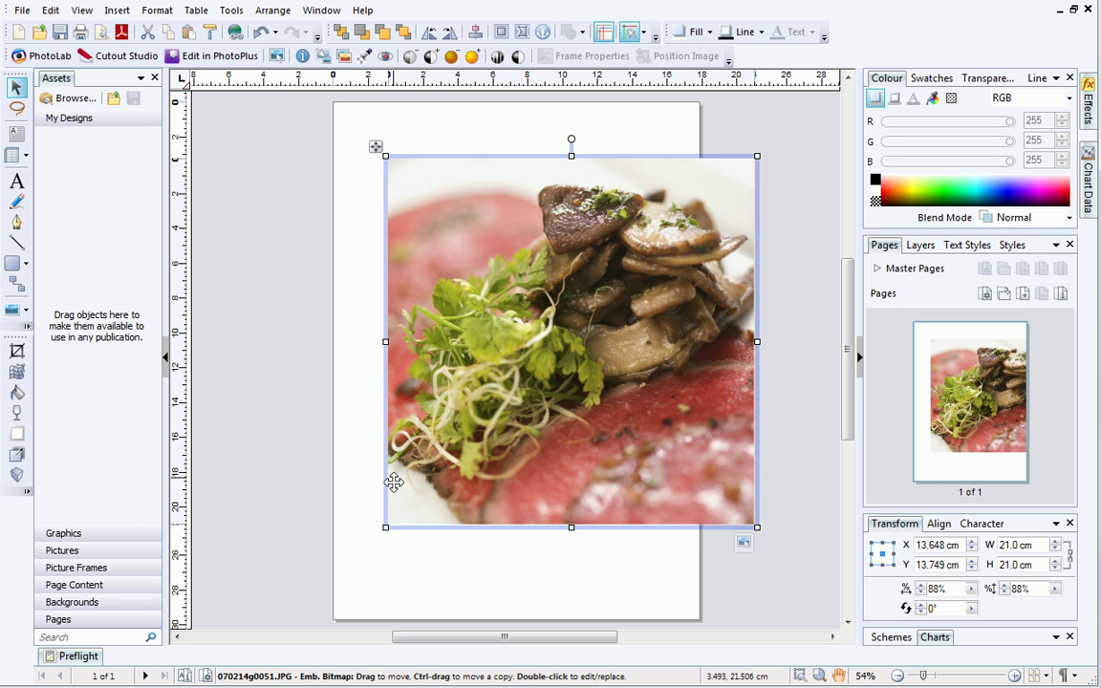
pyautogui.moveTo(385, 526); pyautogui.dragTo(509, 406)
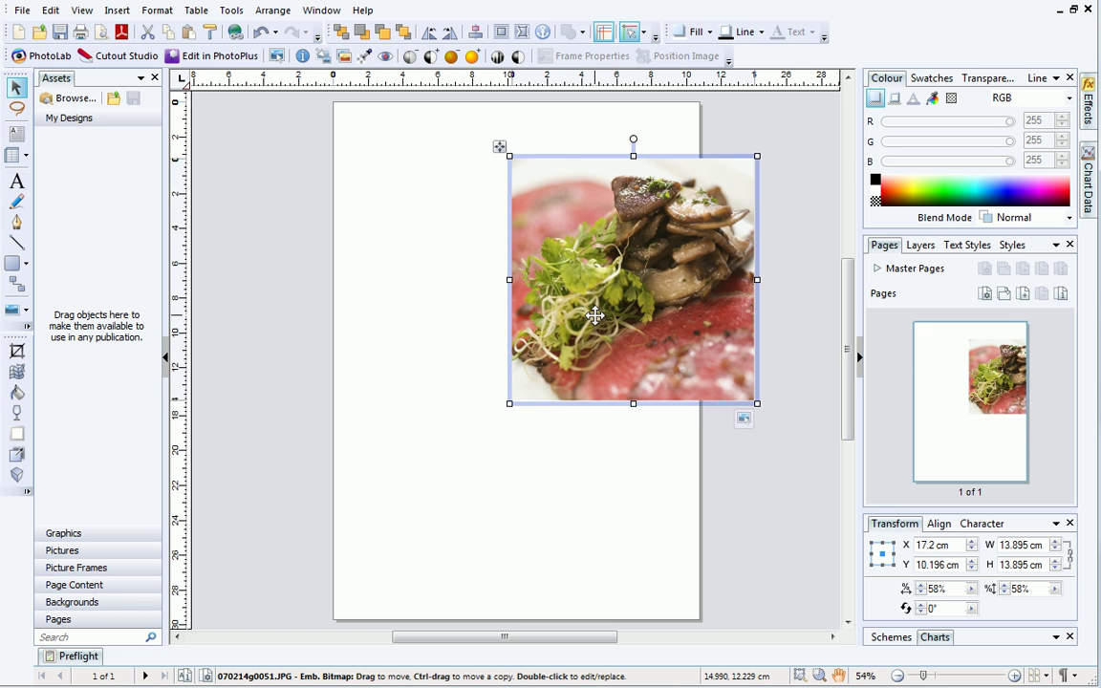
pyautogui.moveTo(593, 311); pyautogui.dragTo(521, 278)
pyautogui.moveTo(435, 364); pyautogui.dragTo(469, 333)
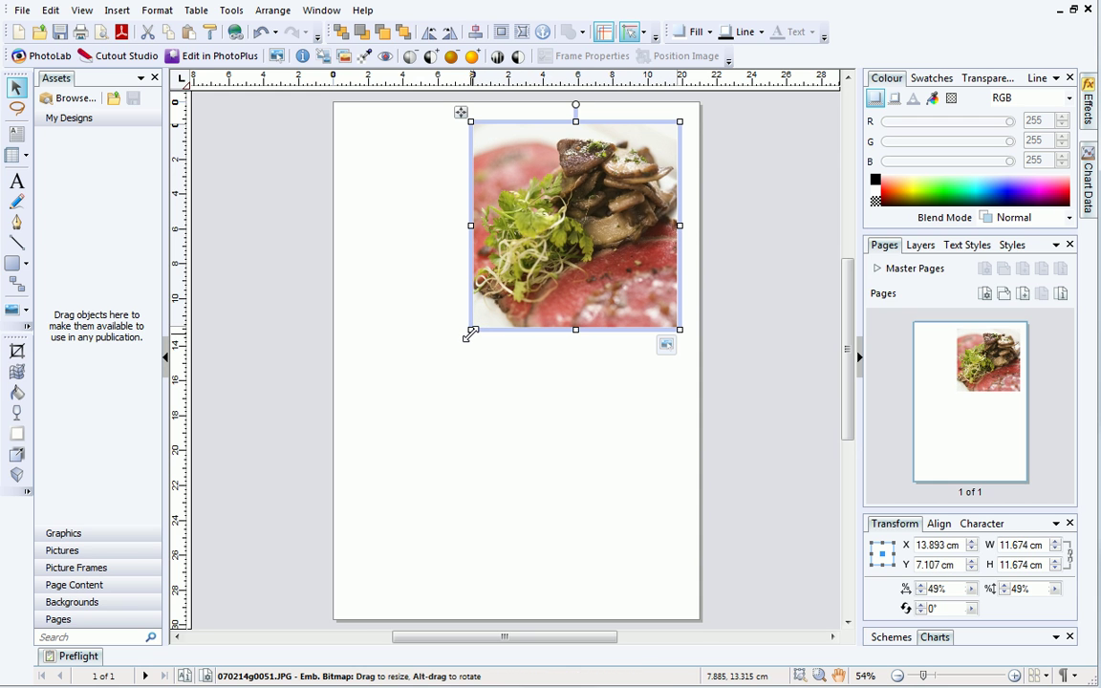
# Draw a 6.22 × 11.674 cm text frame left of the photo and fill it with placeholder text
pyautogui.click(21, 135)
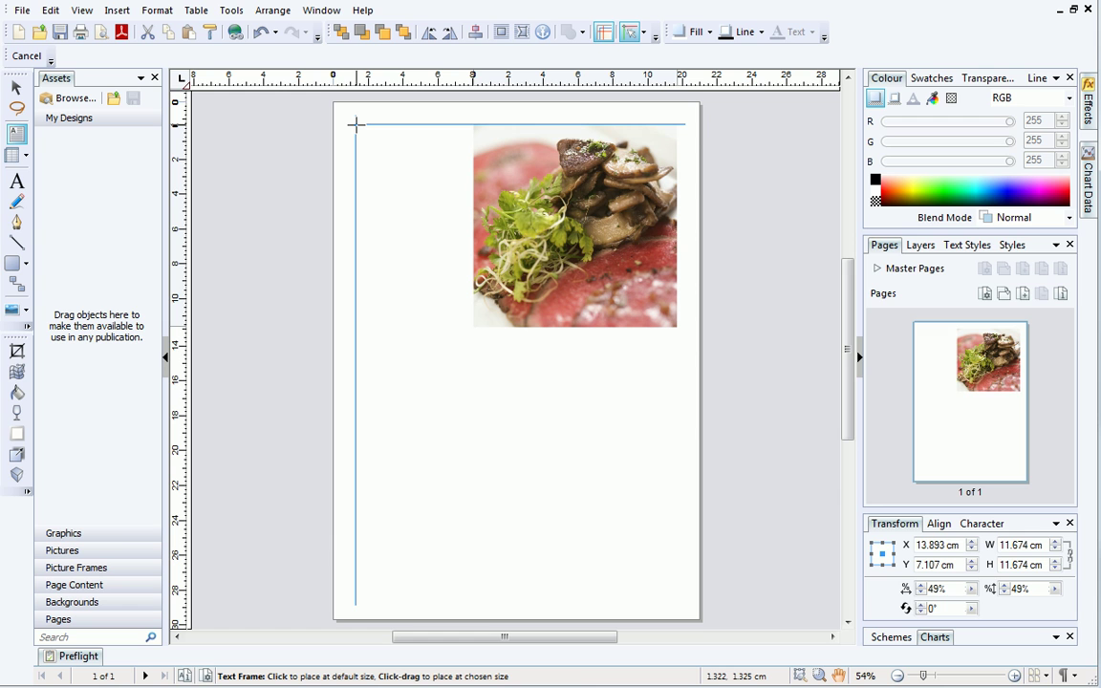
pyautogui.moveTo(355, 124); pyautogui.dragTo(464, 326)
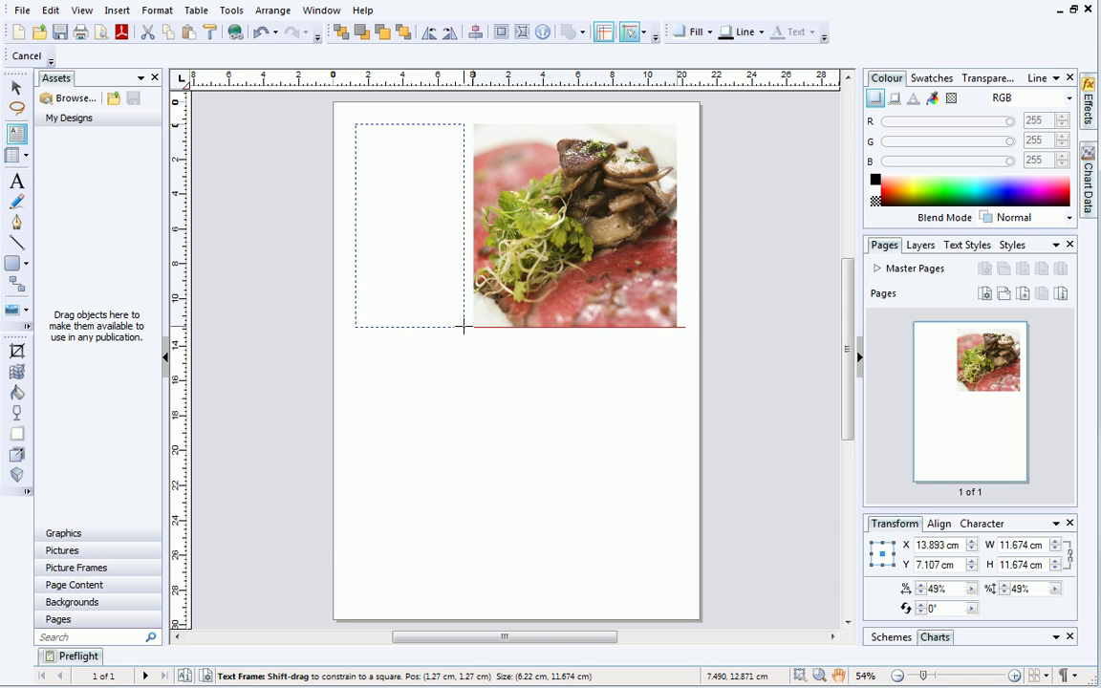
pyautogui.moveTo(464, 326); pyautogui.dragTo(463, 326)
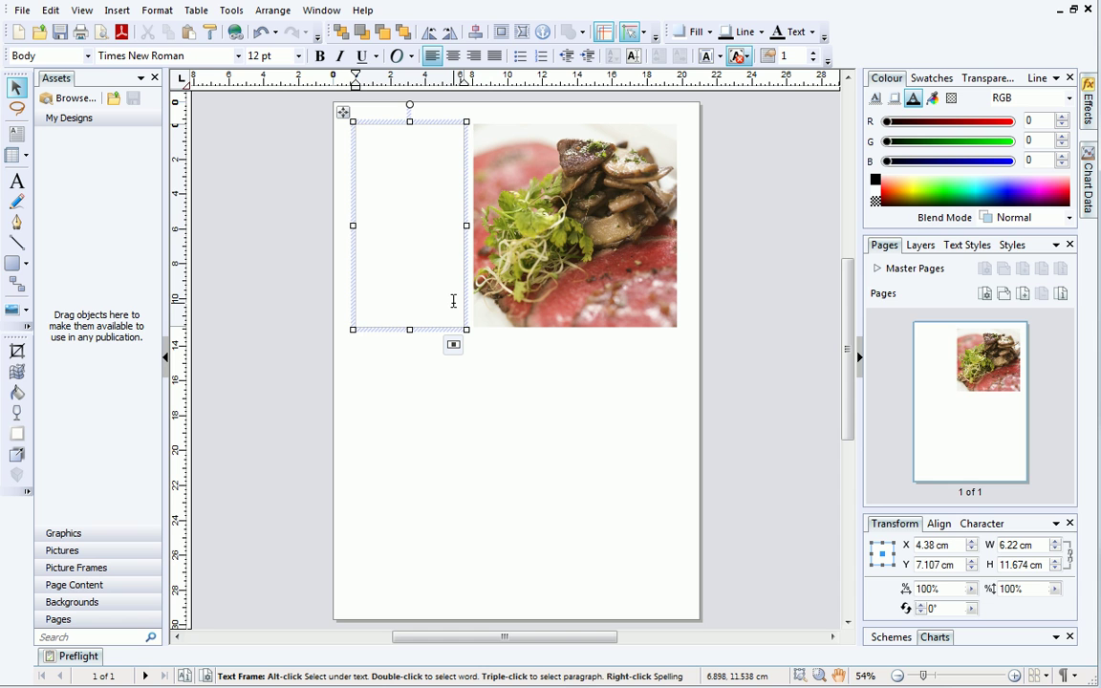
pyautogui.hotkey('ctrl', 'v')
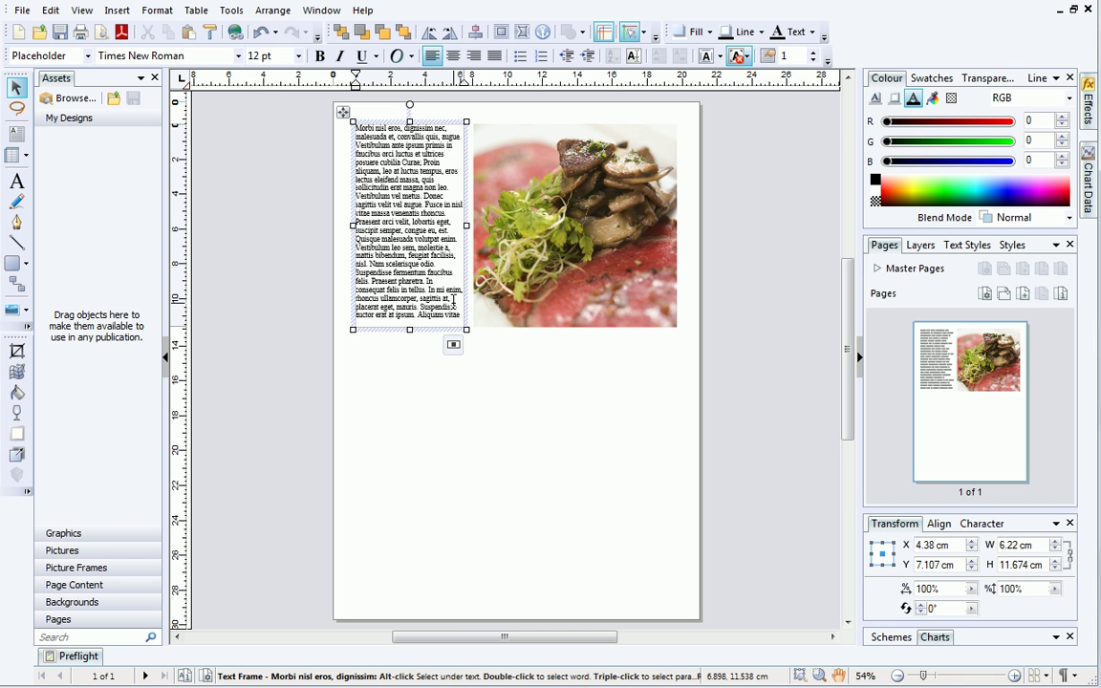
# Draw a second 6.22 × 10.46 cm text frame directly below the first
pyautogui.click(19, 136)
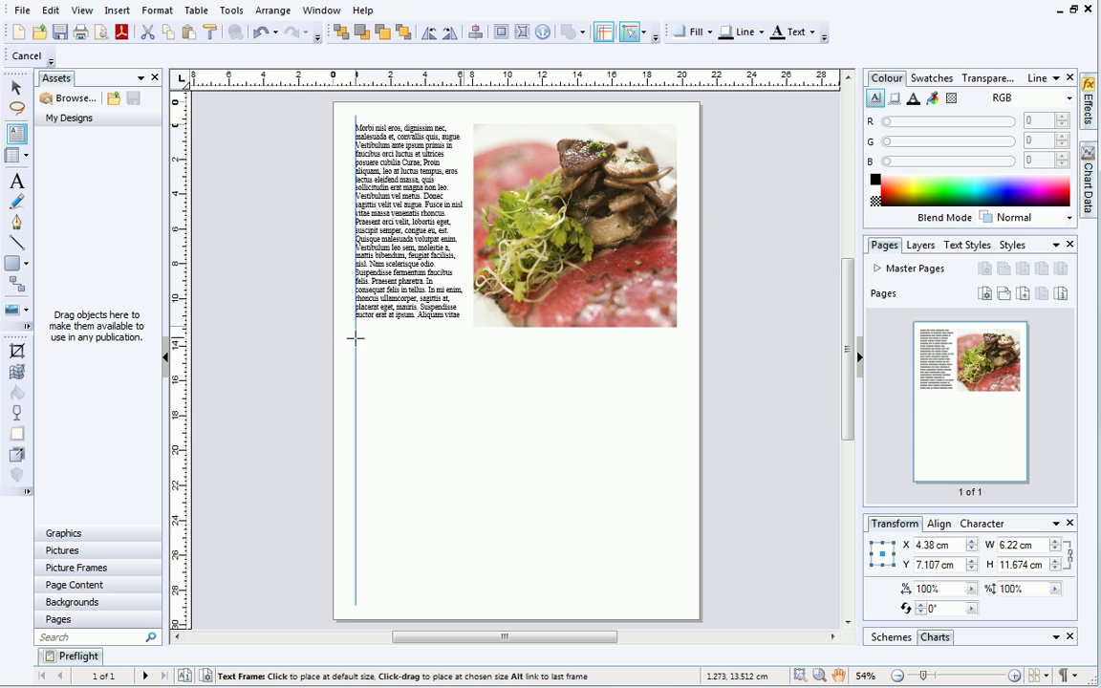
pyautogui.moveTo(356, 342); pyautogui.dragTo(466, 524)
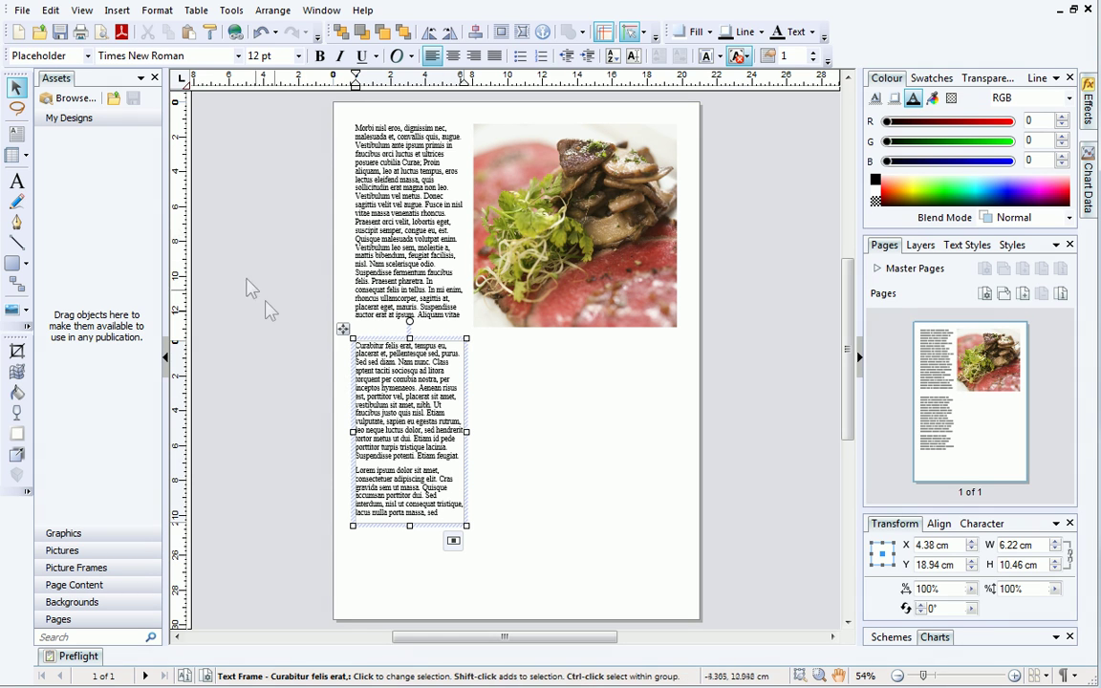
# Draw a third 11.674 × 5.23 cm text frame under the food photo, aligned to its left edge
pyautogui.click(21, 138)
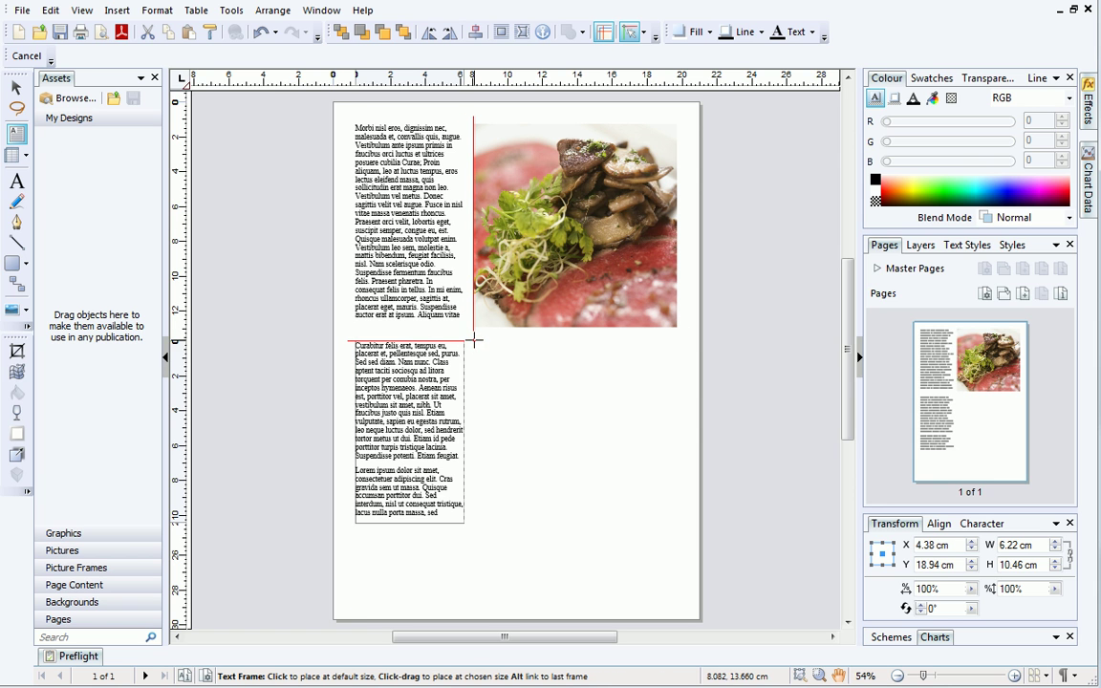
pyautogui.moveTo(473, 341); pyautogui.dragTo(677, 433)
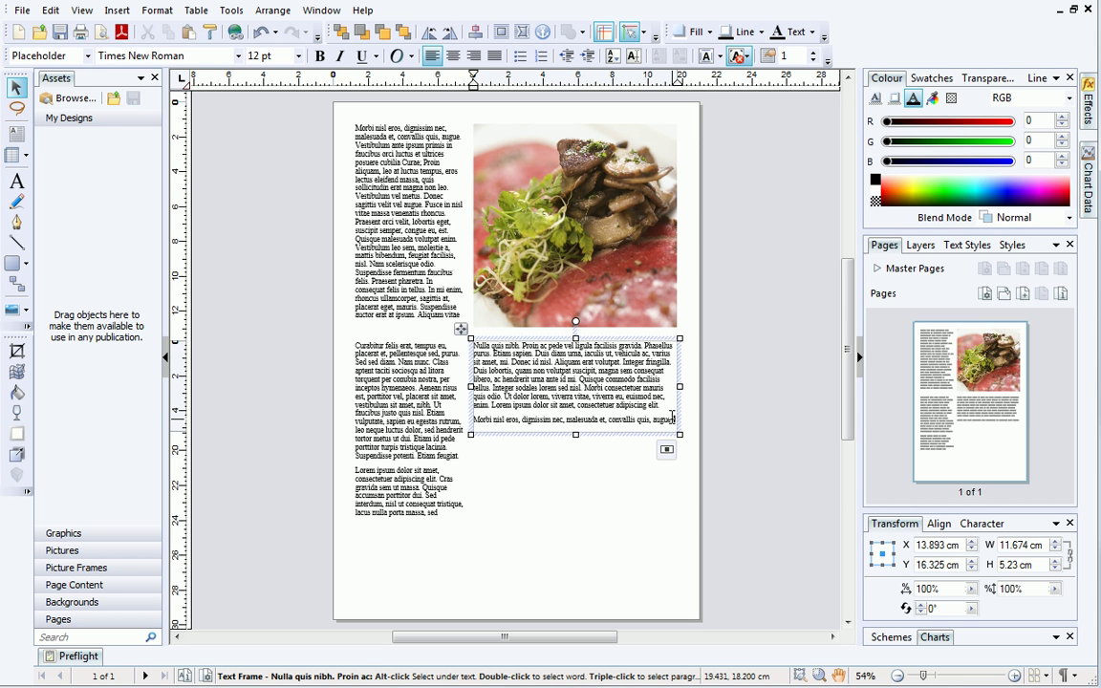
pyautogui.click(653, 489)
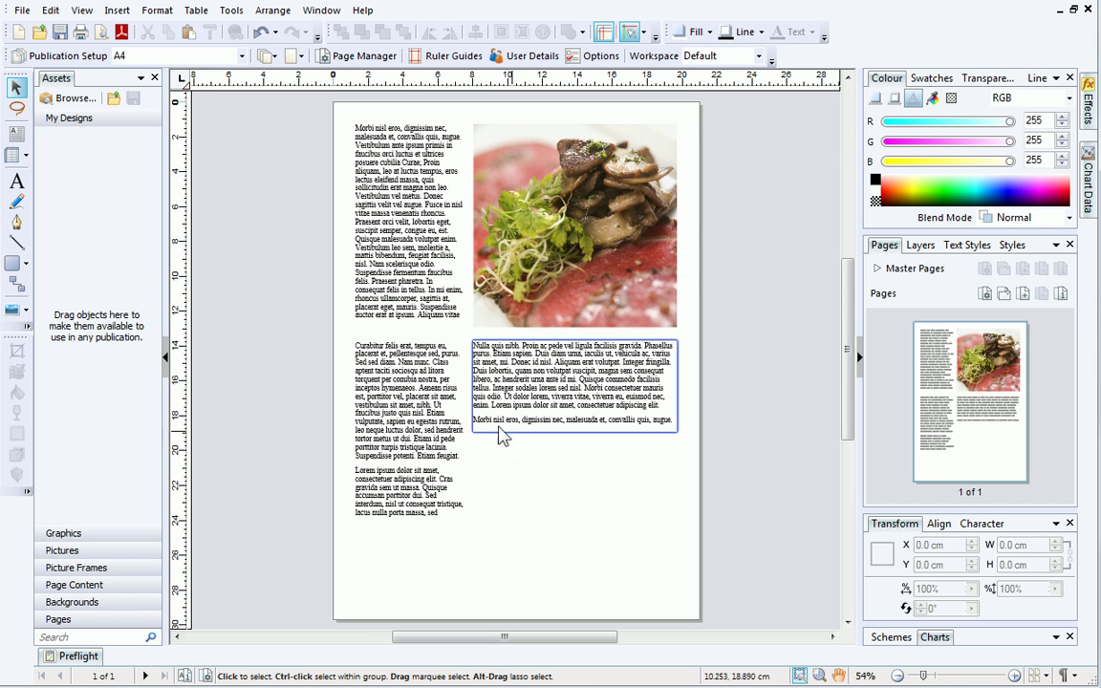
# Import 070118h0128.JPG and 070118h0152.JPG together
pyautogui.click(27, 313)
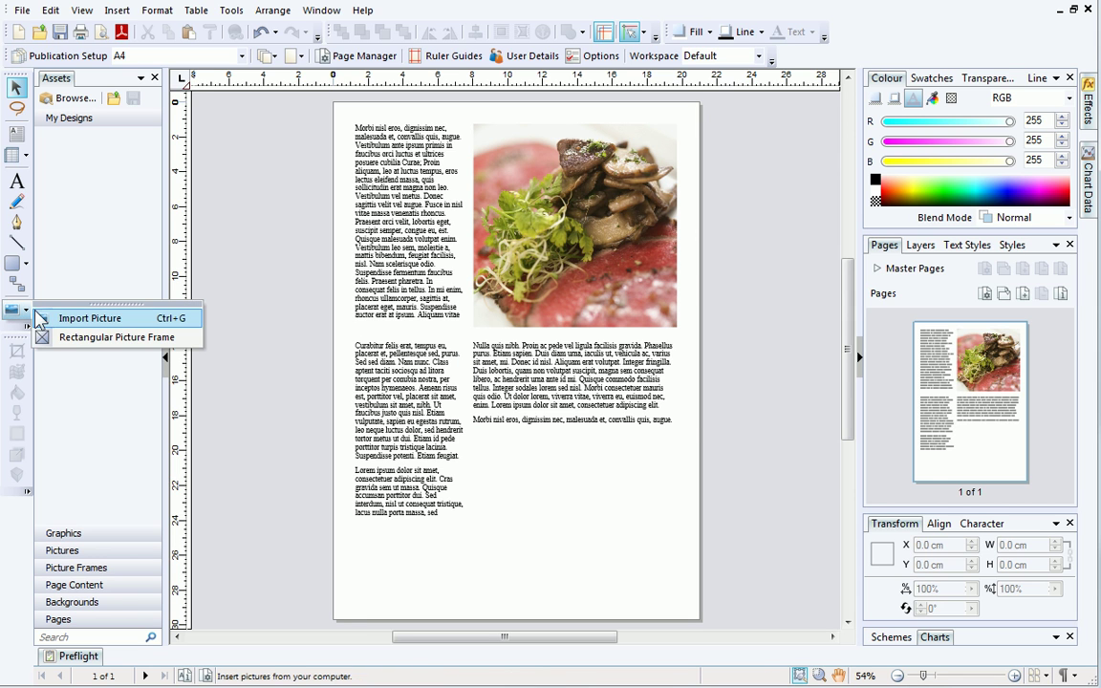
pyautogui.click(55, 319)
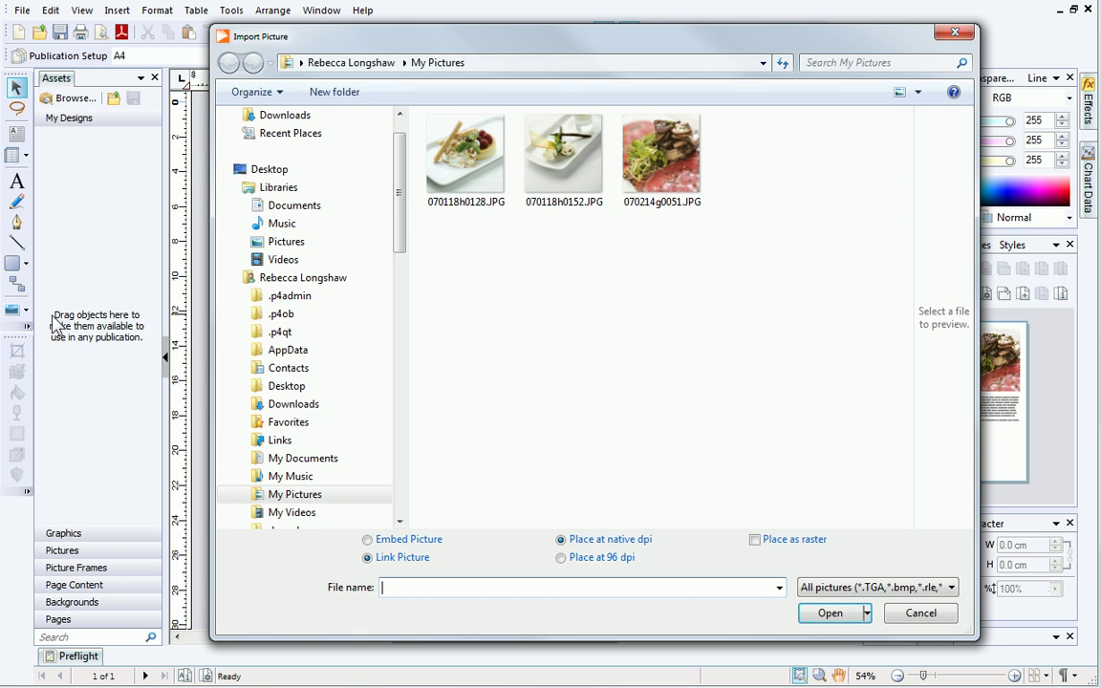
pyautogui.click(459, 170)
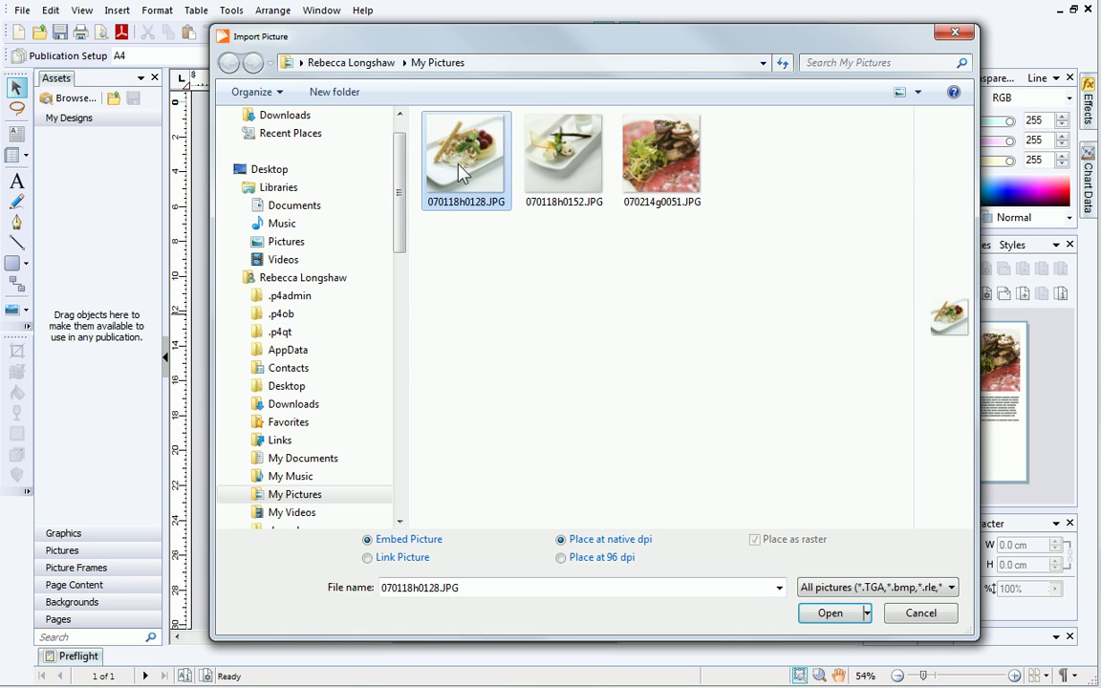
pyautogui.keyDown('ctrl'); pyautogui.click(557, 178); pyautogui.keyUp('ctrl')
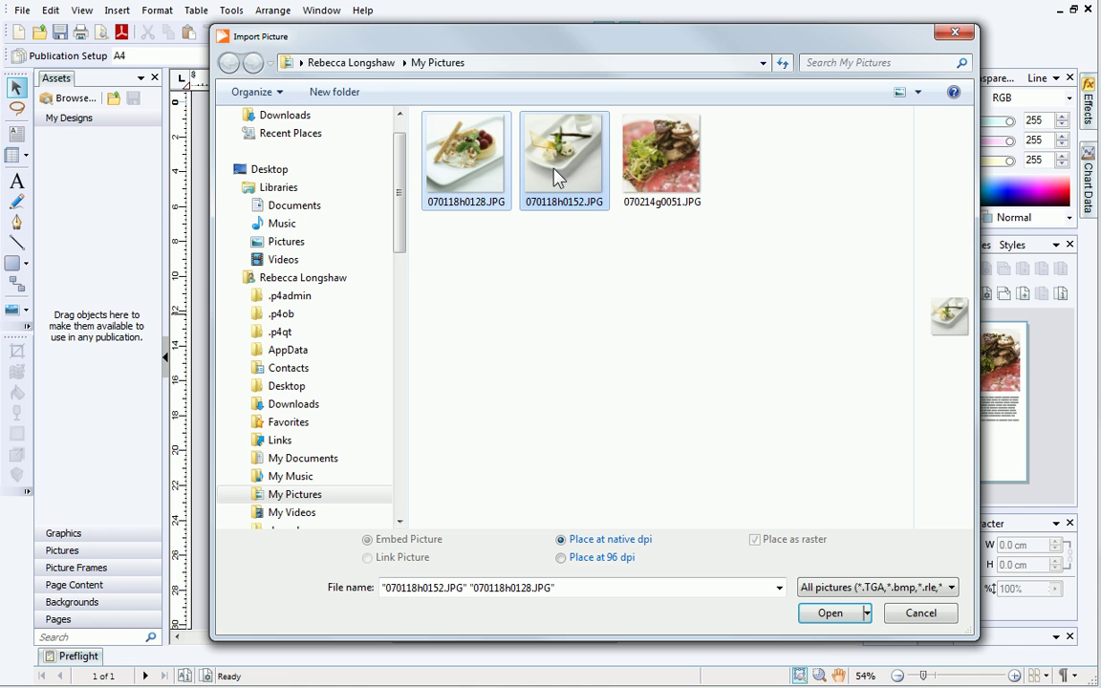
pyautogui.click(827, 612)
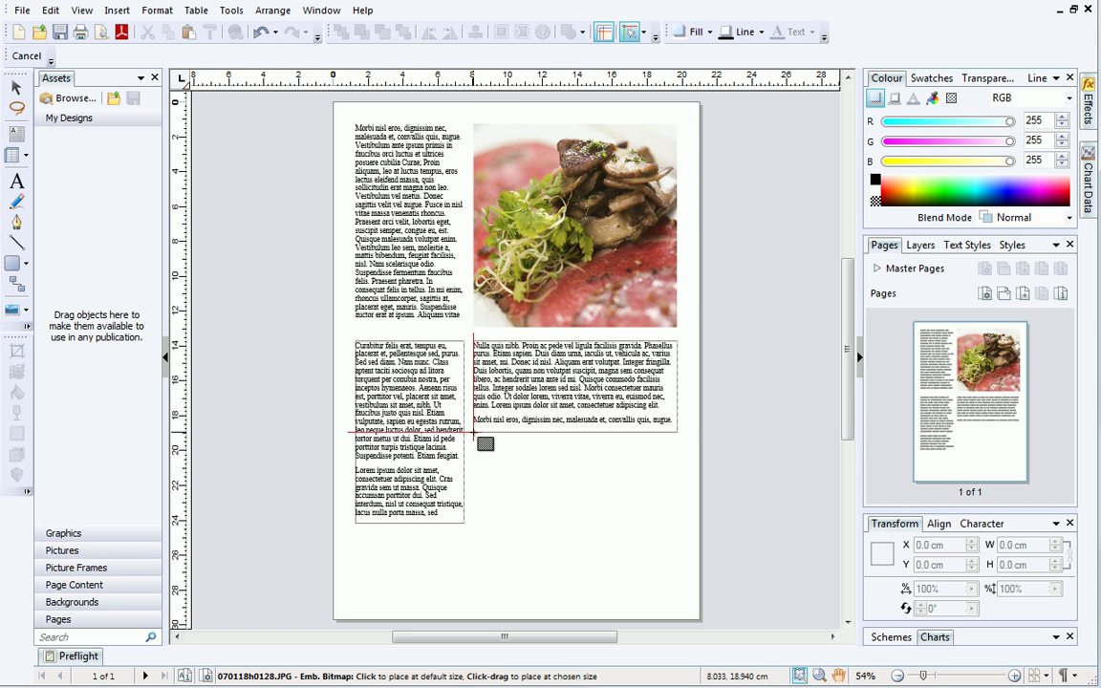
# Place both dish photos, 5.23 cm square each, side by side under the third text frame
pyautogui.moveTo(473, 431); pyautogui.dragTo(579, 521)
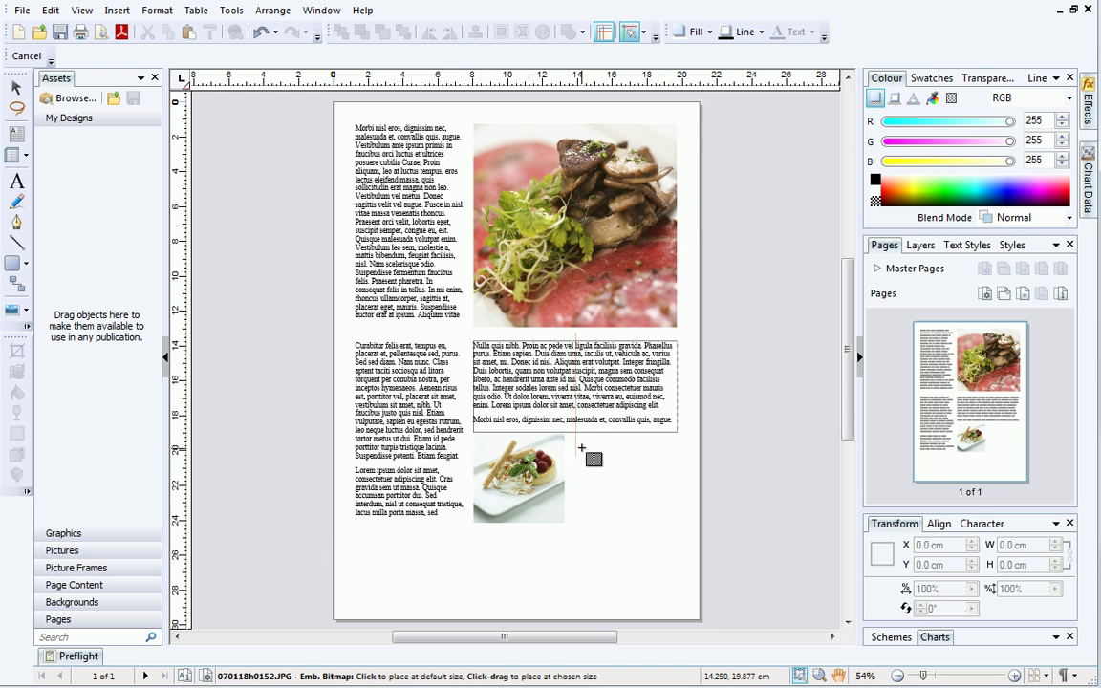
pyautogui.moveTo(576, 433); pyautogui.dragTo(666, 524)
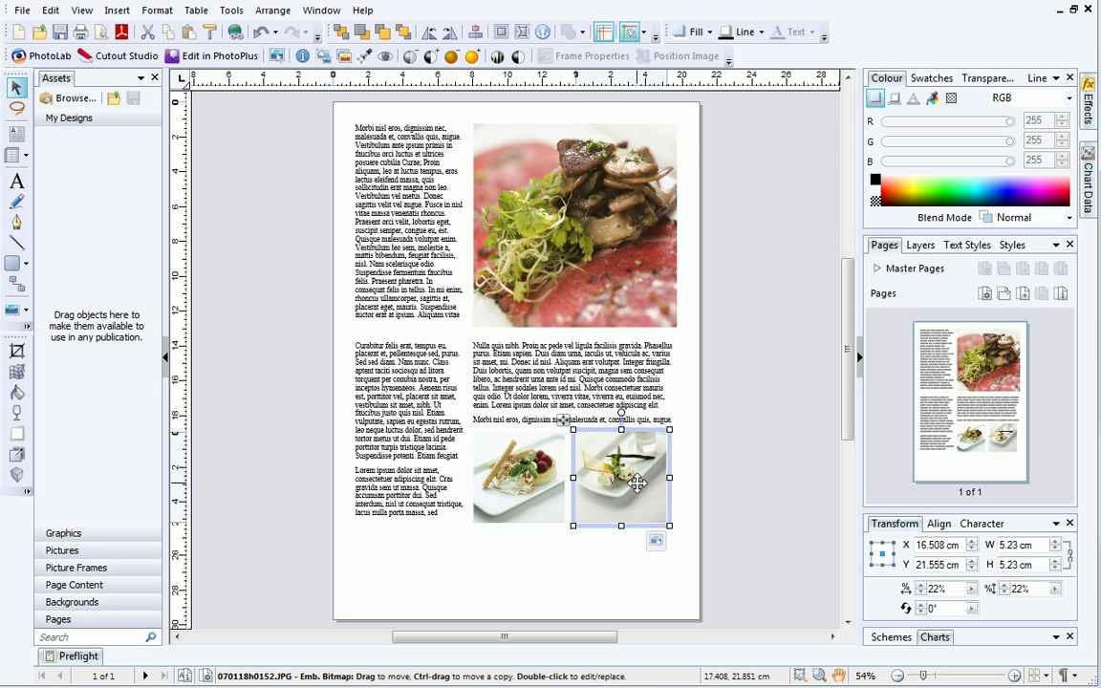
pyautogui.moveTo(636, 483); pyautogui.dragTo(647, 484)
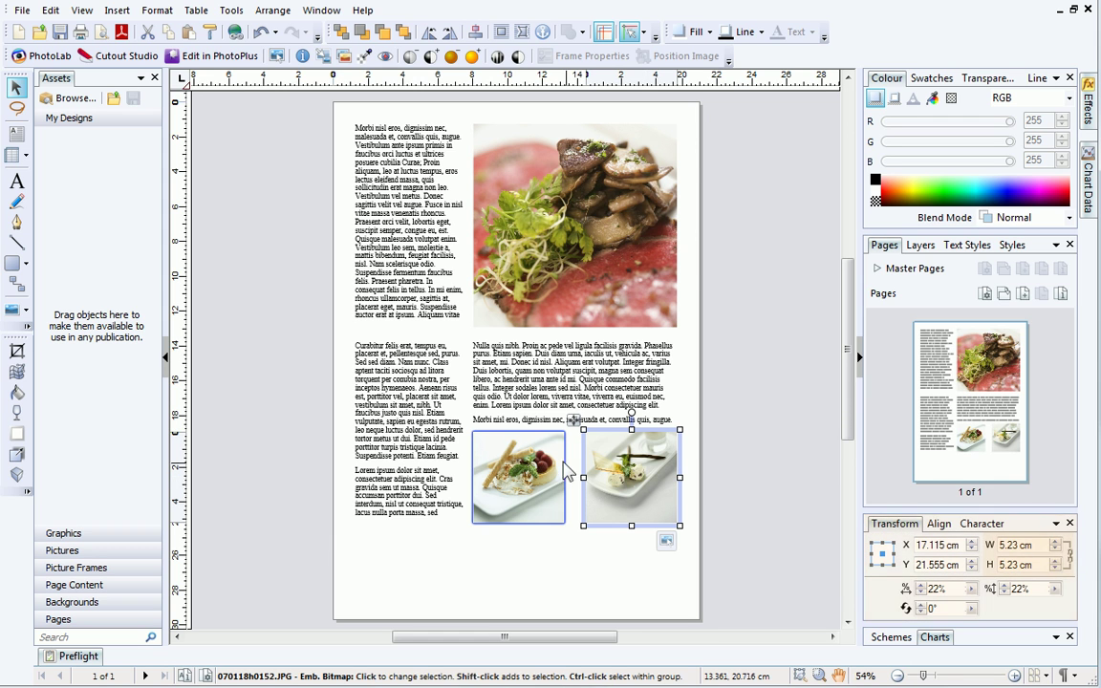
pyautogui.click(537, 461)
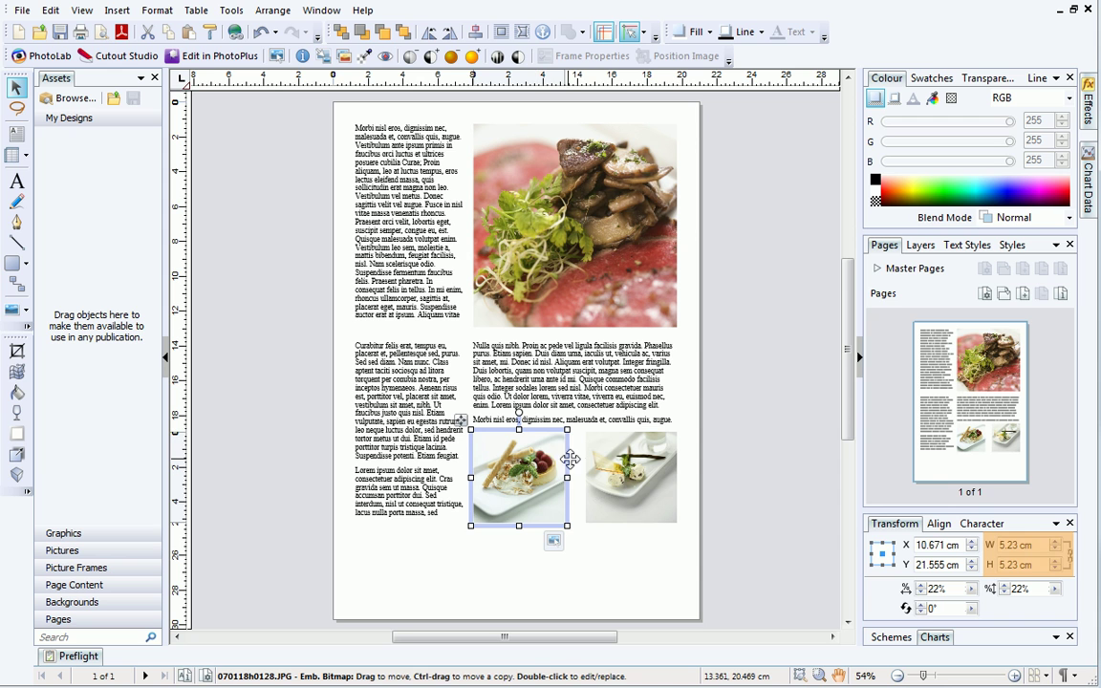
pyautogui.click(613, 459)
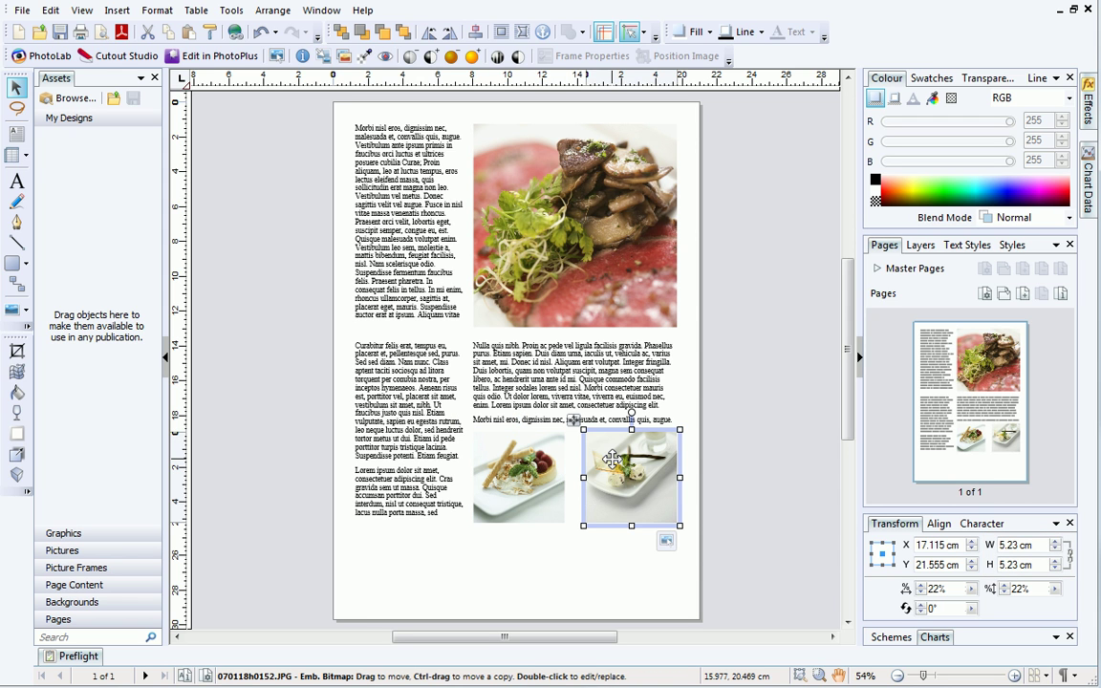
pyautogui.click(589, 562)
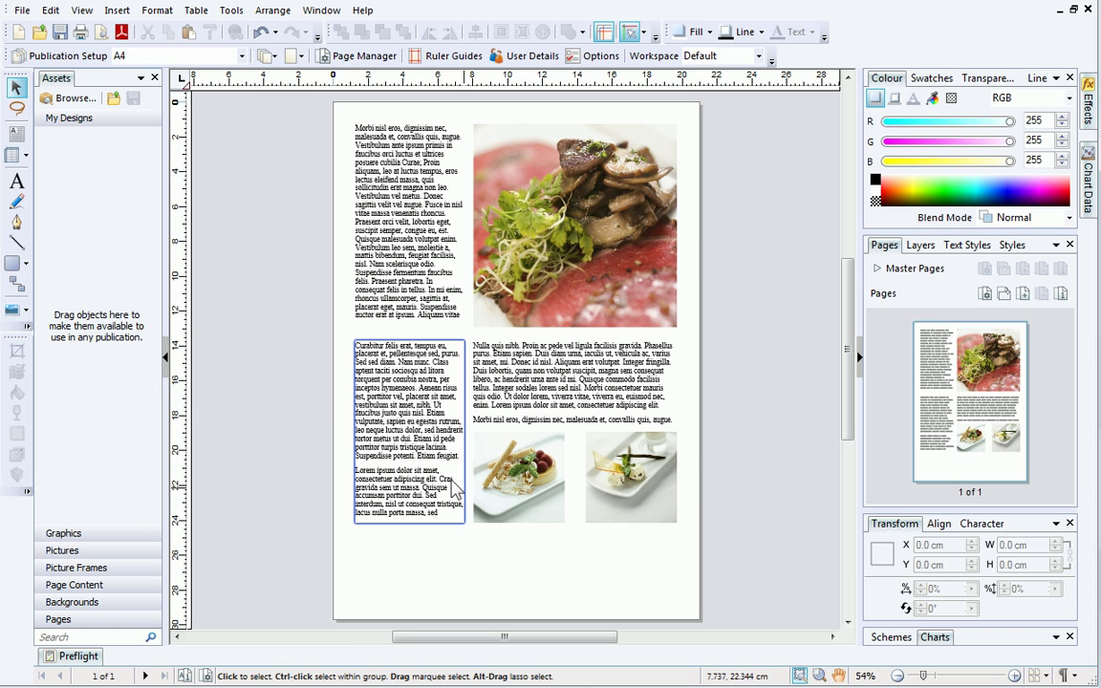
# Draw an 18.46 × 3.865 cm Quick Rectangle spanning the bottom of the page
pyautogui.click(27, 266)
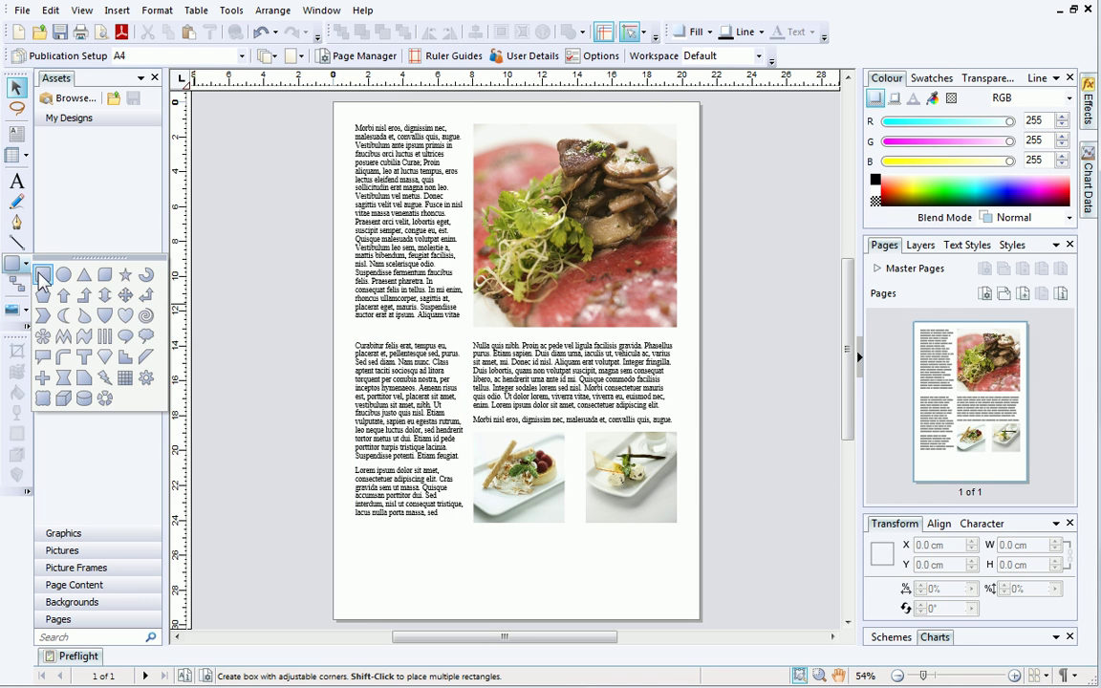
pyautogui.click(42, 277)
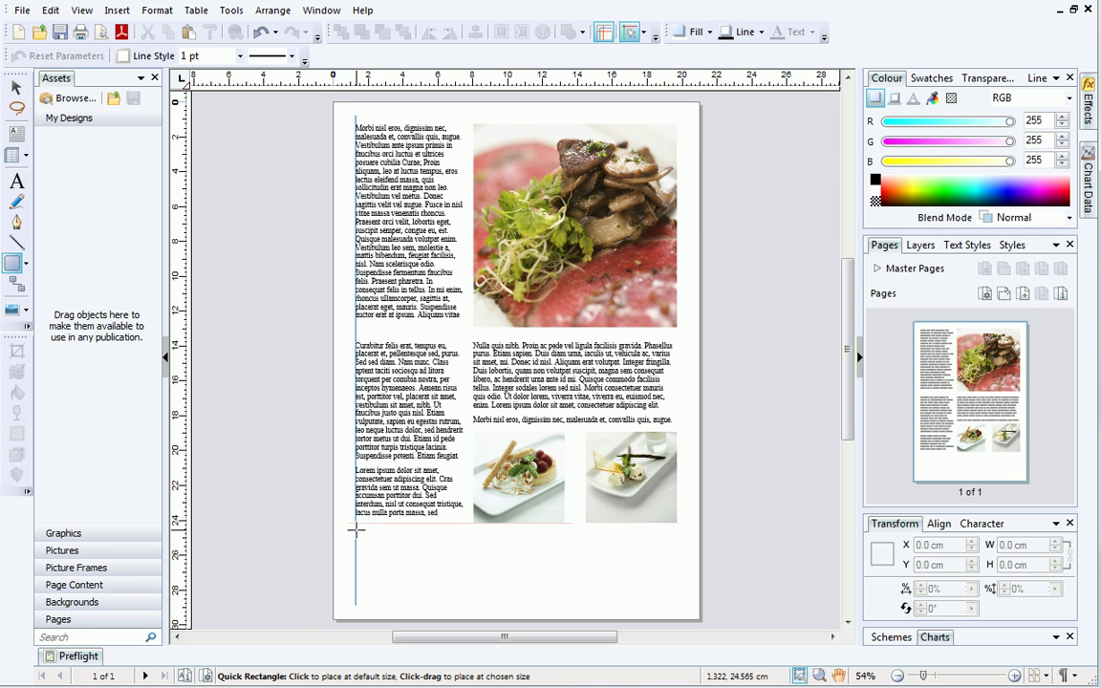
pyautogui.moveTo(356, 530); pyautogui.dragTo(676, 594)
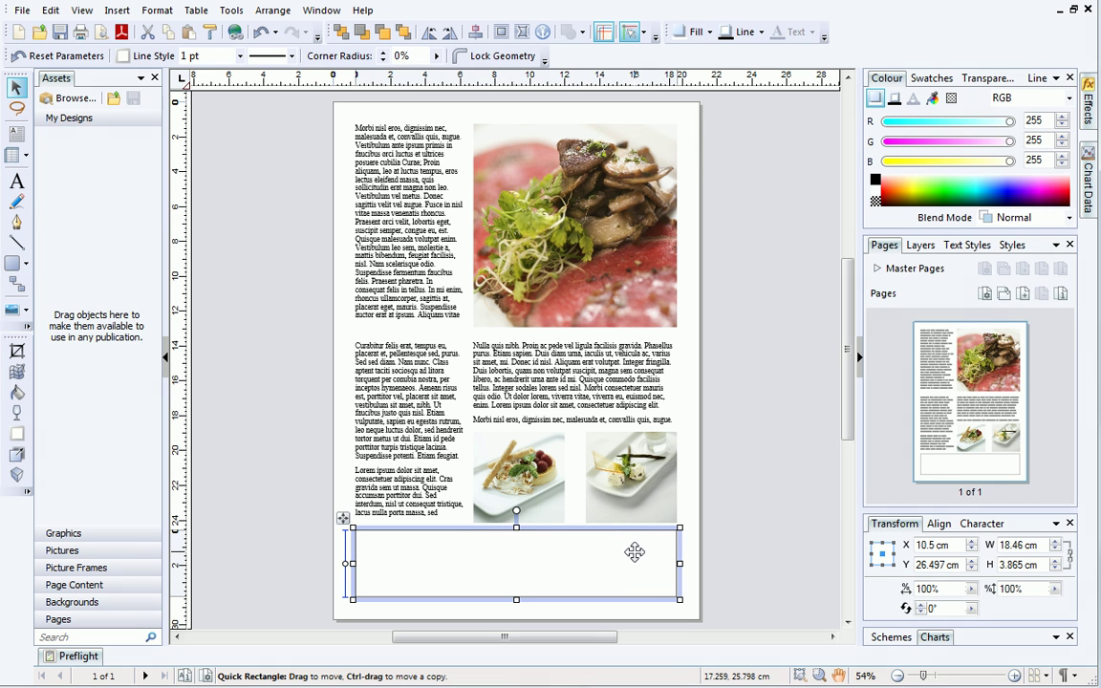
pyautogui.moveTo(634, 552)
pyautogui.mouseDown()
pyautogui.moveTo(623, 401)
pyautogui.moveTo(629, 180)
pyautogui.moveTo(678, 178)
pyautogui.moveTo(564, 168)
pyautogui.moveTo(633, 178)
pyautogui.moveTo(635, 144)
pyautogui.moveTo(624, 142)
pyautogui.moveTo(636, 144)
pyautogui.moveTo(621, 352)
pyautogui.moveTo(636, 561)
pyautogui.moveTo(635, 552)
pyautogui.mouseUp()
pyautogui.moveTo(635, 552)
pyautogui.mouseDown()
pyautogui.moveTo(621, 503)
pyautogui.moveTo(589, 474)
pyautogui.moveTo(650, 416)
pyautogui.moveTo(570, 293)
pyautogui.moveTo(580, 388)
pyautogui.moveTo(641, 336)
pyautogui.moveTo(609, 228)
pyautogui.moveTo(552, 330)
pyautogui.moveTo(624, 467)
pyautogui.moveTo(636, 552)
pyautogui.mouseUp()
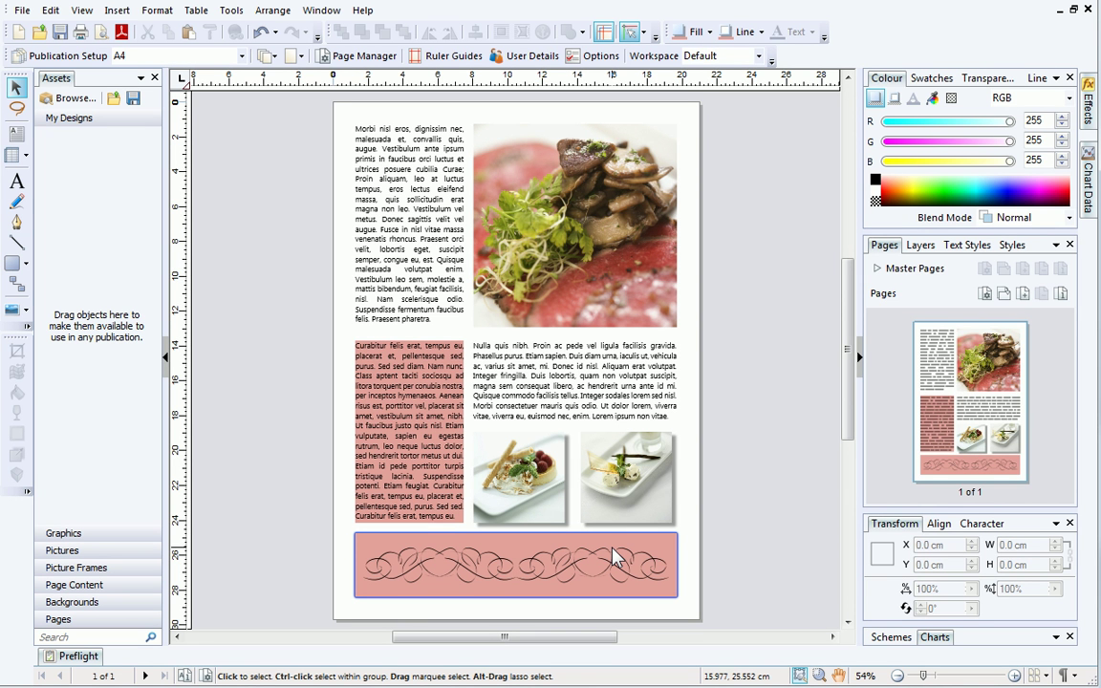
# Deselect the pink ornamental banner rectangle at the bottom of the page
pyautogui.press('Escape')
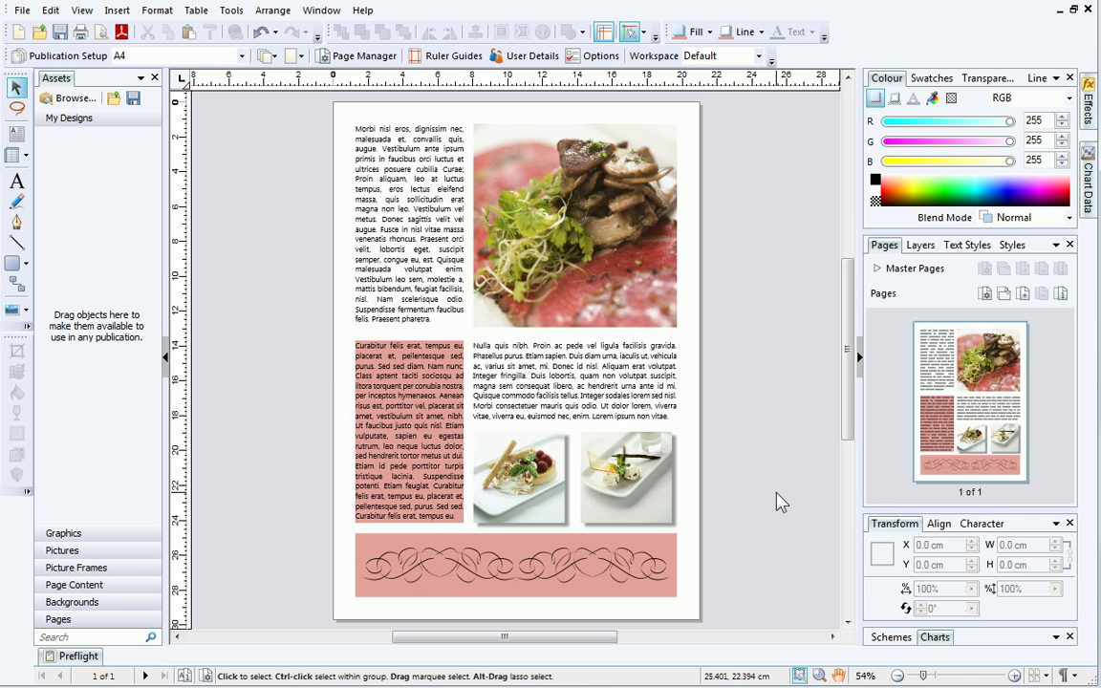